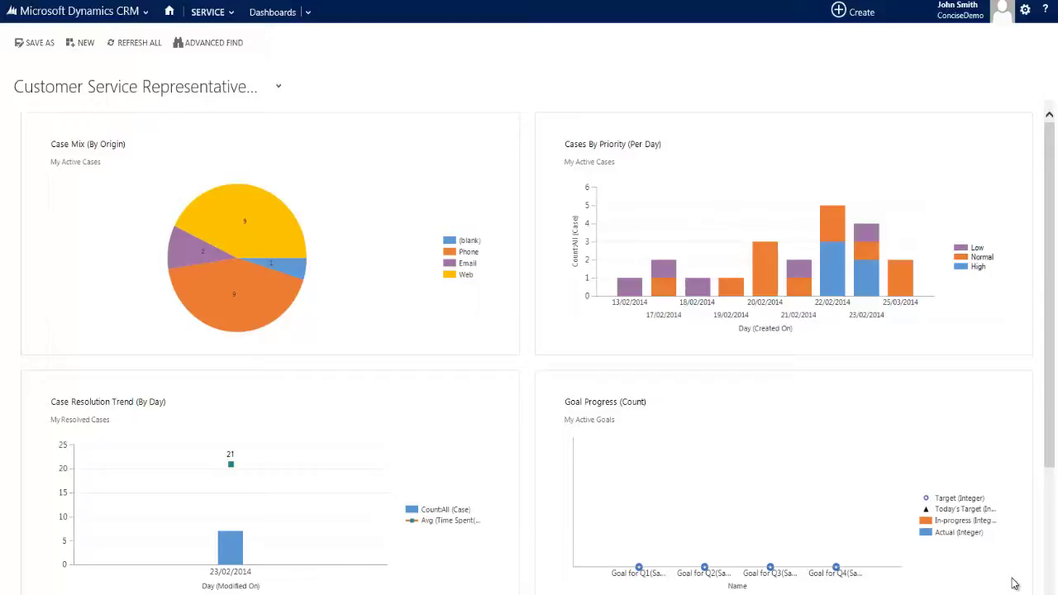
# - Create and save a new case for Adventure Works (sample) titled 'Problem with printer'
pyautogui.click(857, 15)
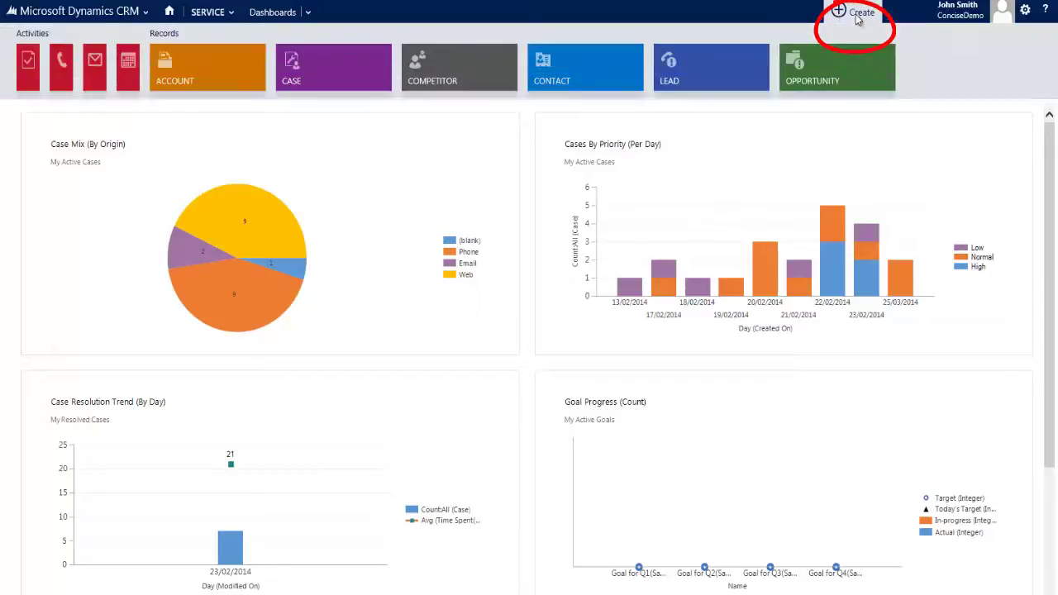
pyautogui.click(319, 70)
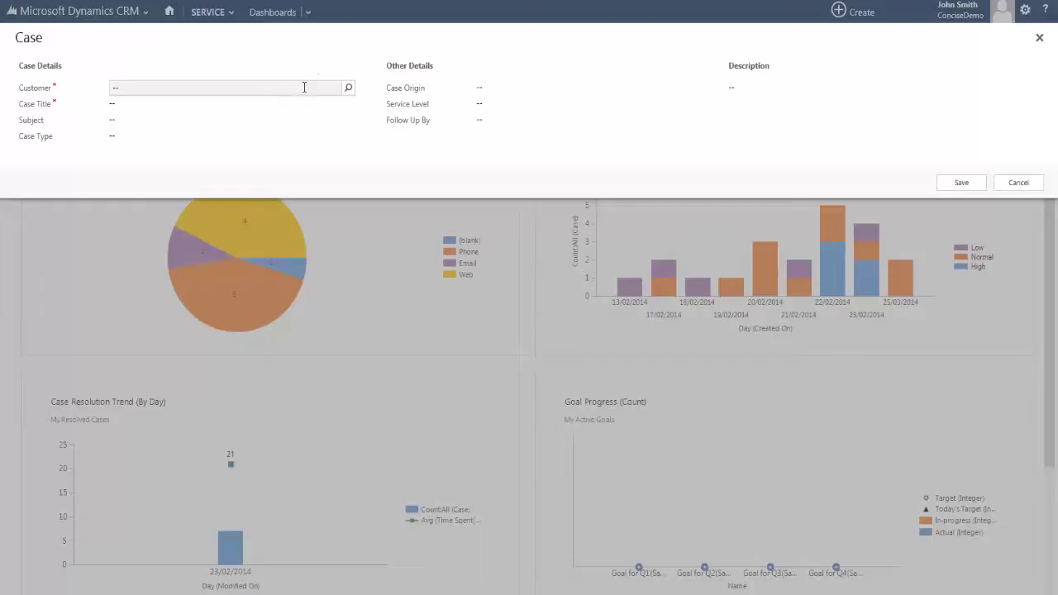
pyautogui.click(304, 87)
pyautogui.click(166, 65)
pyautogui.click(208, 102)
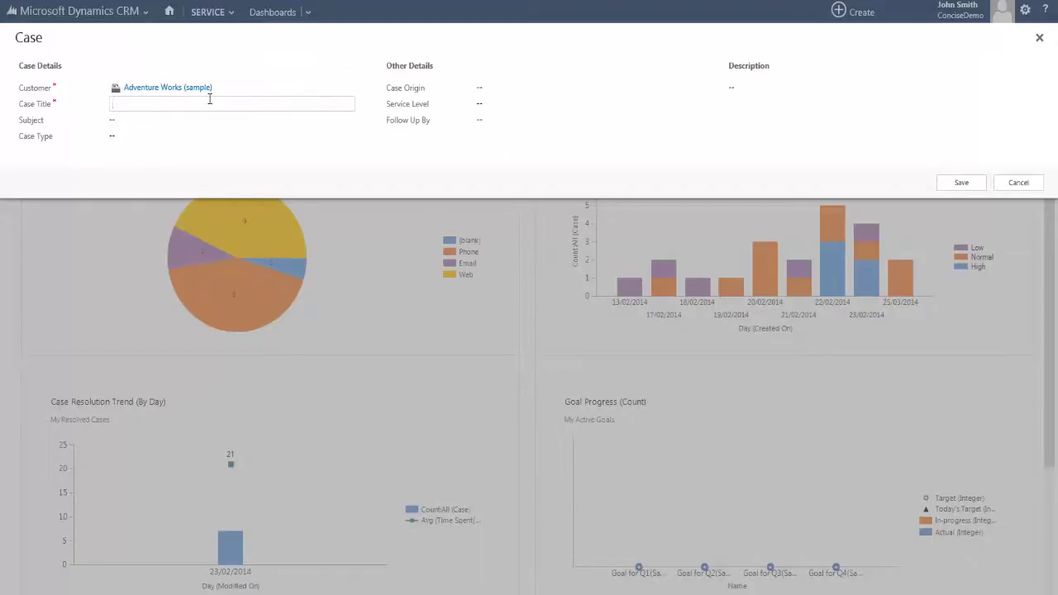
pyautogui.write('Problem with printer')
pyautogui.click(975, 184)
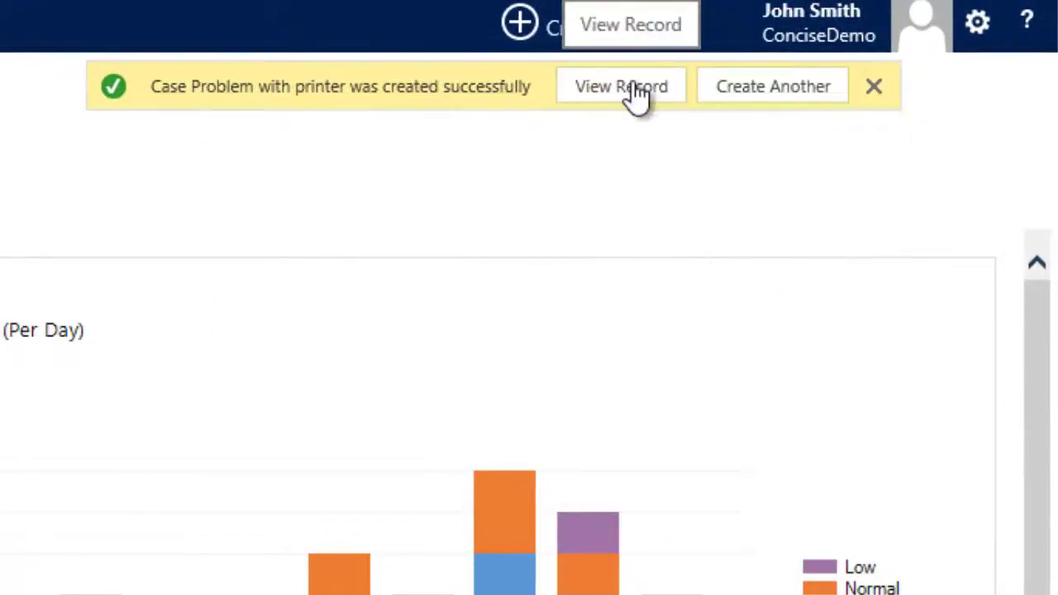
# - Open the saved case record and set Verify Information to Yes
pyautogui.click(636, 92)
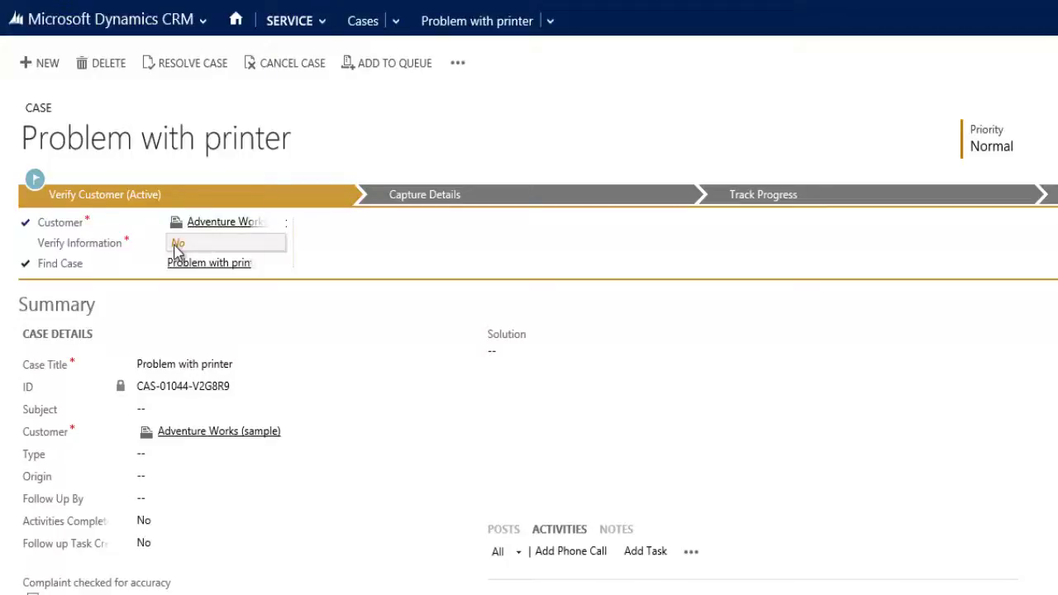
pyautogui.click(176, 248)
# - Advance to Capture Details and set Case Type to Problem, replacing the initial Complaint choice
pyautogui.click(443, 207)
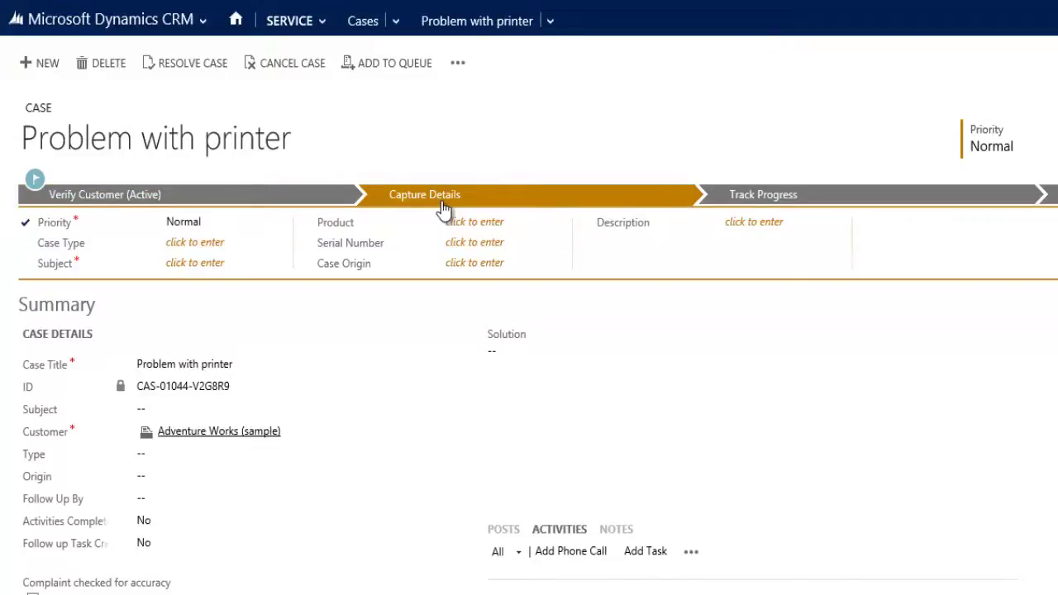
pyautogui.click(210, 249)
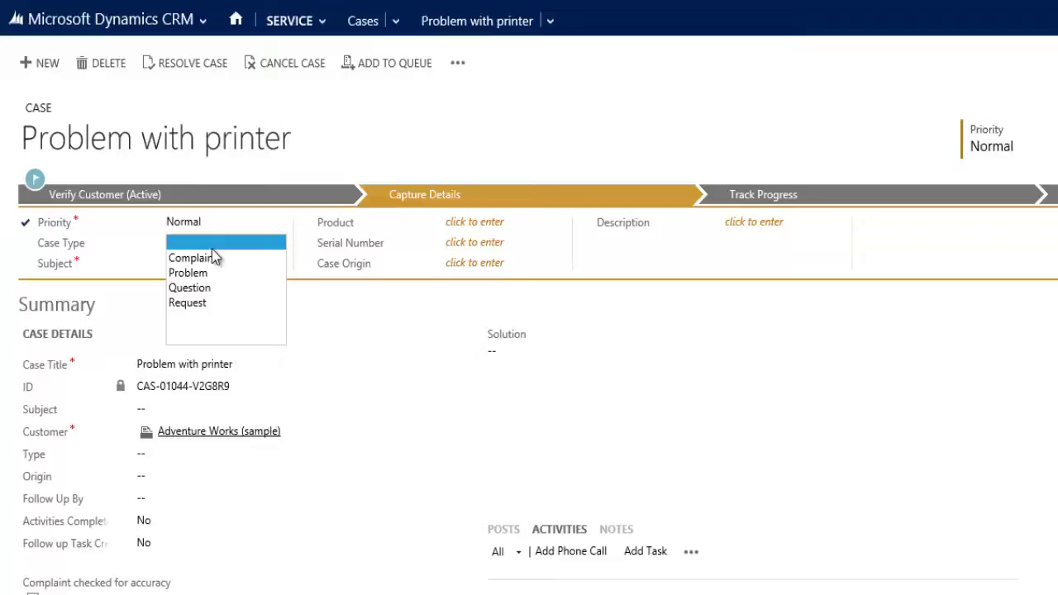
pyautogui.click(212, 259)
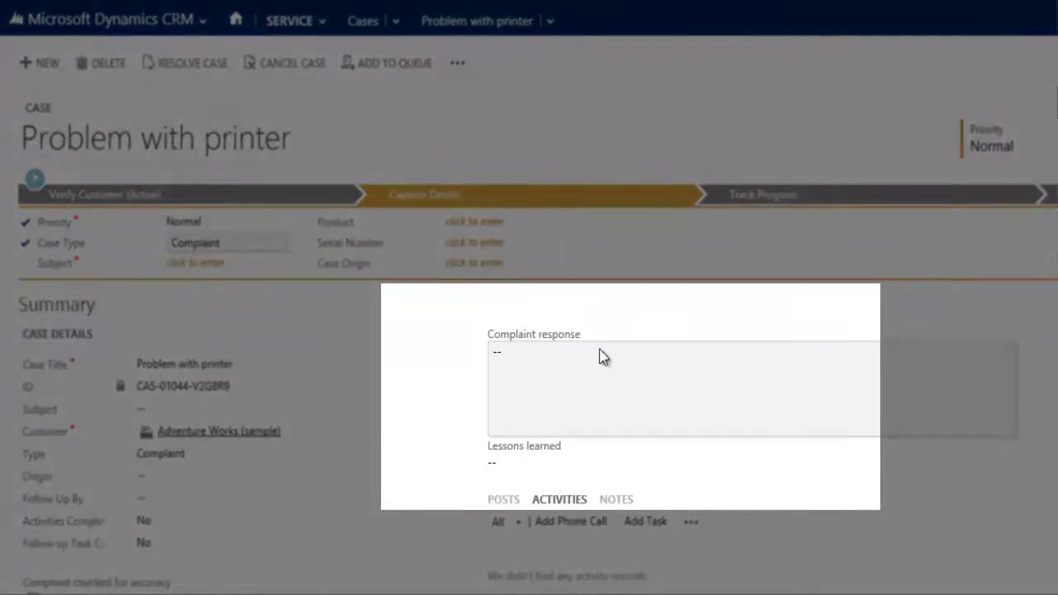
pyautogui.click(548, 402)
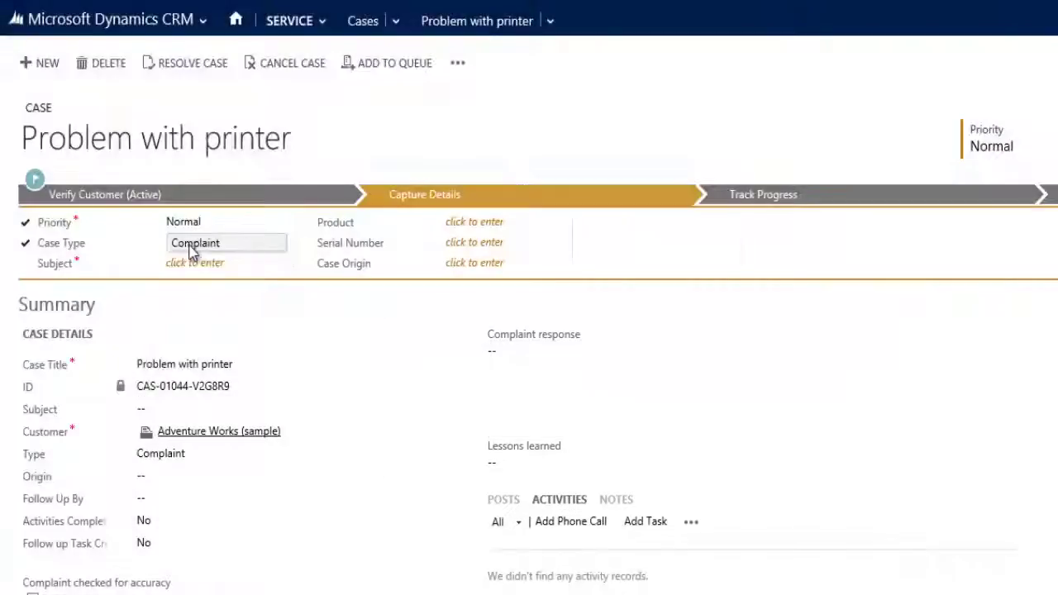
pyautogui.click(191, 253)
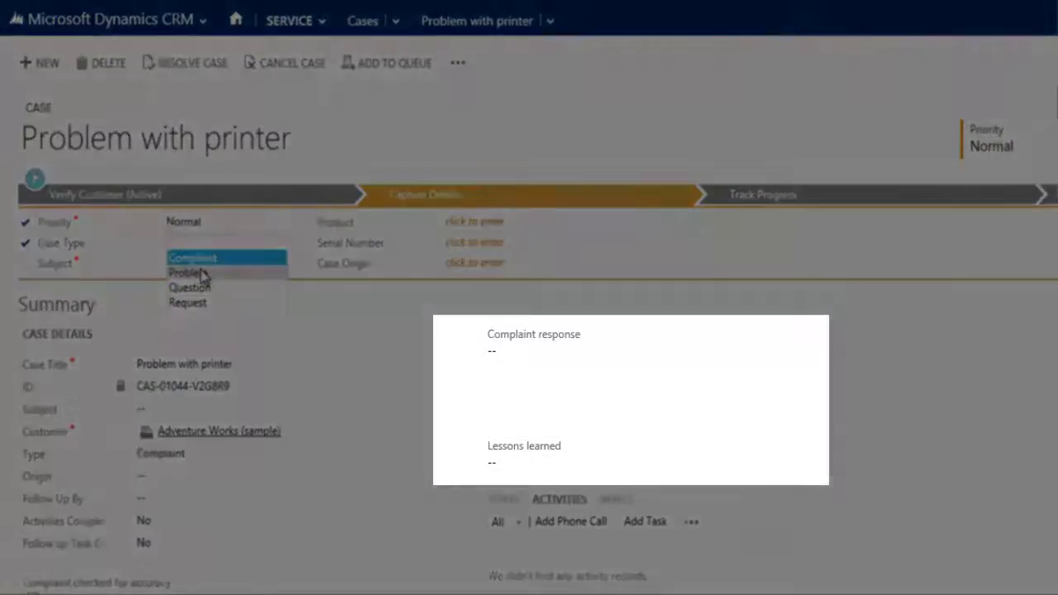
pyautogui.click(203, 277)
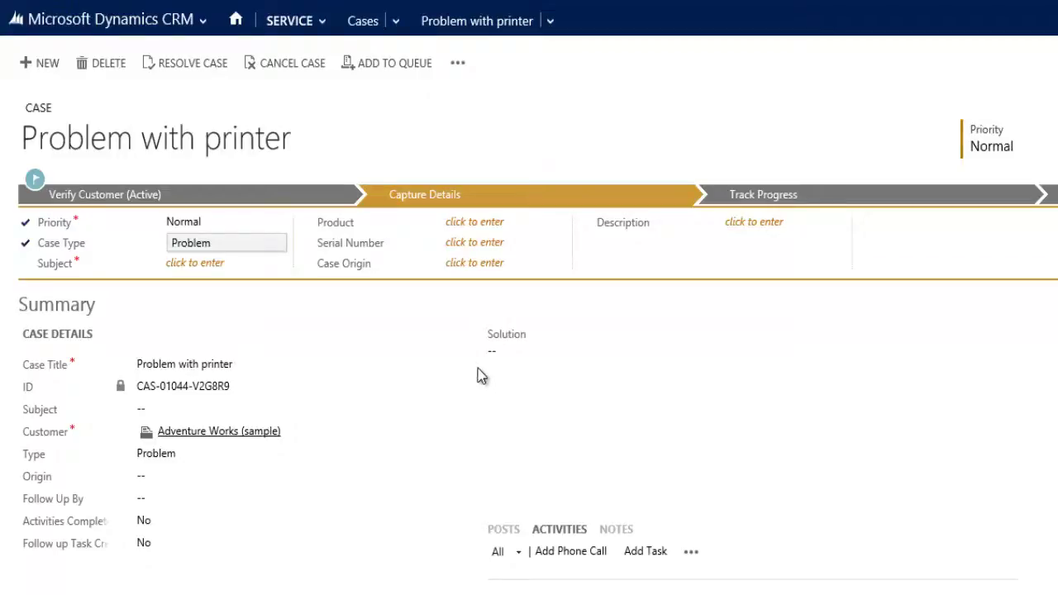
# - Set the case subject to Products under the Query group
pyautogui.click(193, 264)
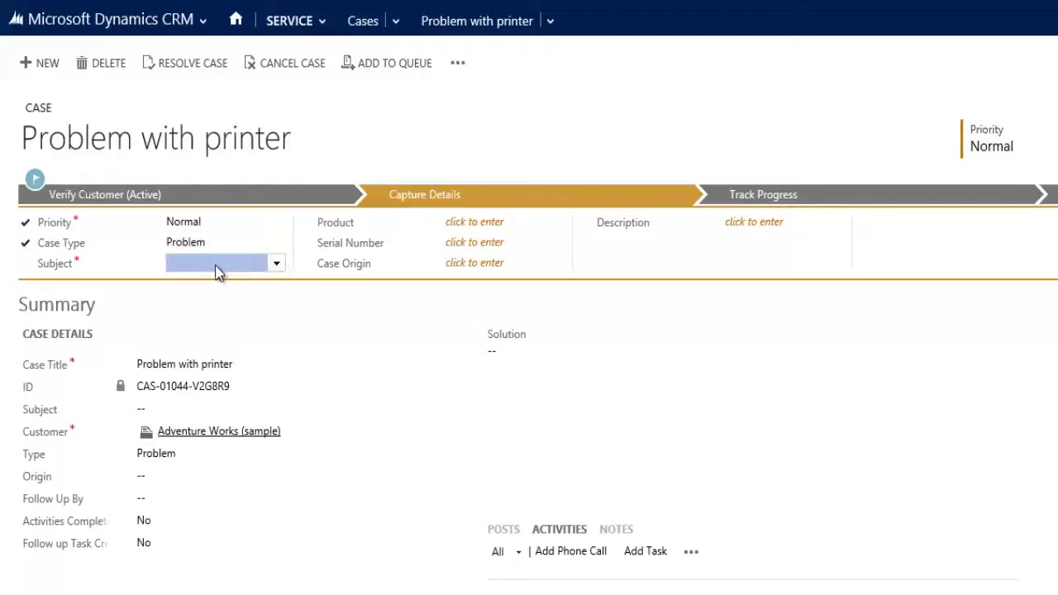
pyautogui.click(275, 266)
pyautogui.click(177, 306)
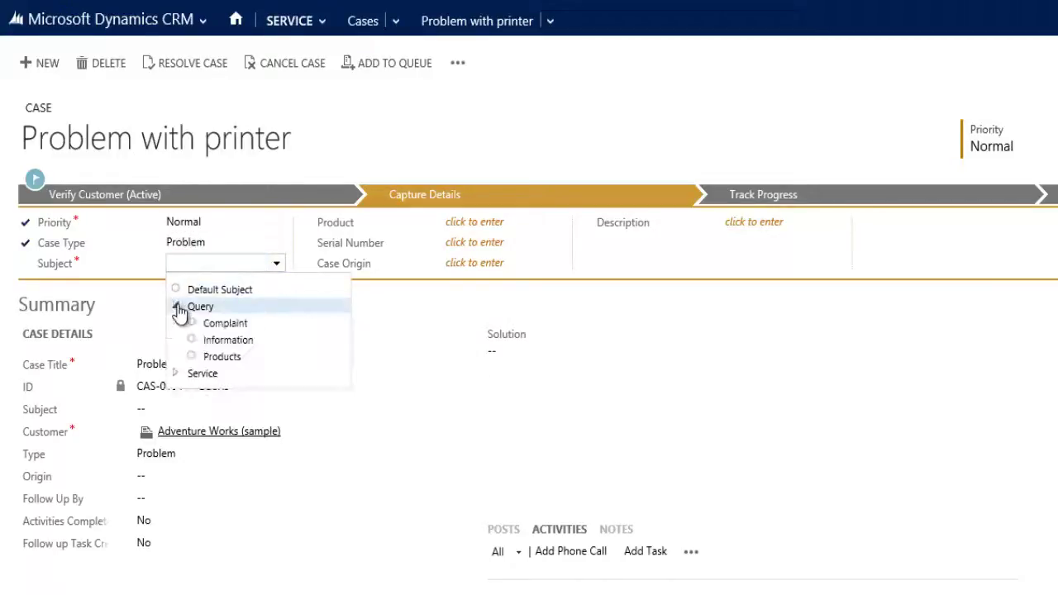
pyautogui.click(208, 356)
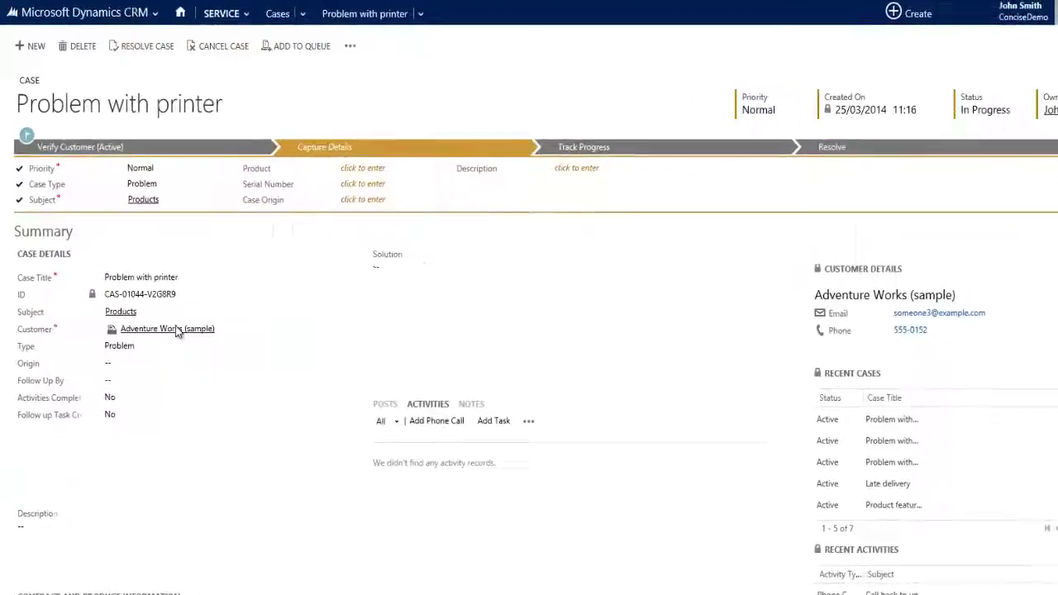
# - Set the product to All in one printer with serial number 123456
pyautogui.click(419, 202)
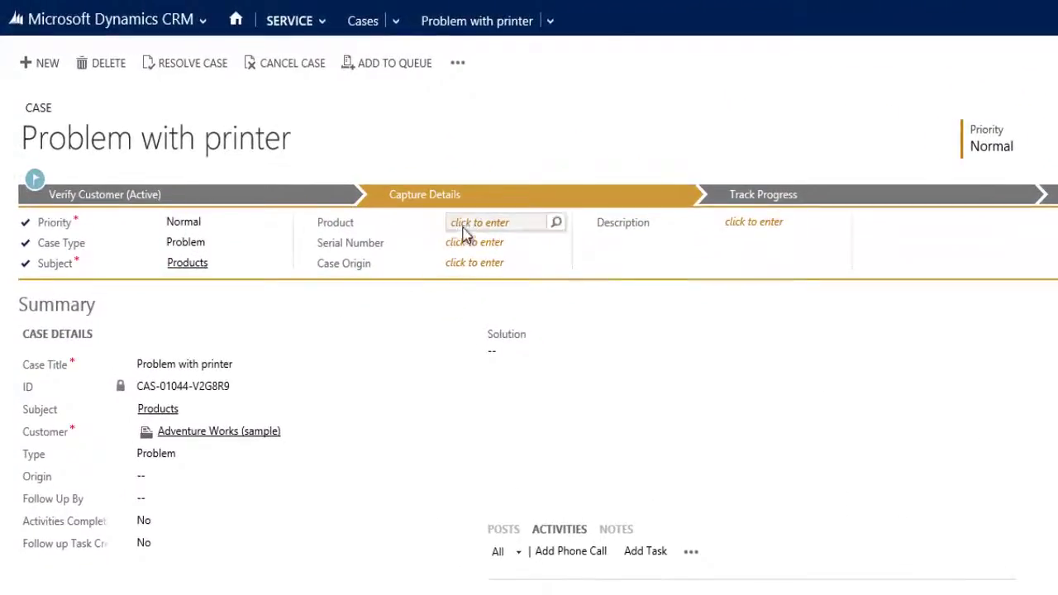
pyautogui.click(556, 223)
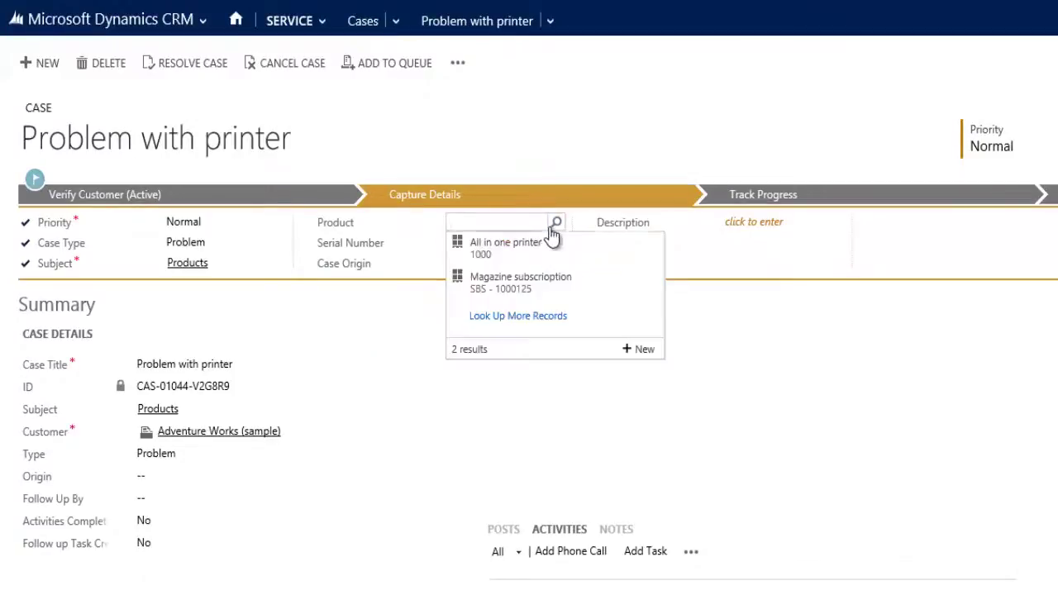
pyautogui.click(506, 258)
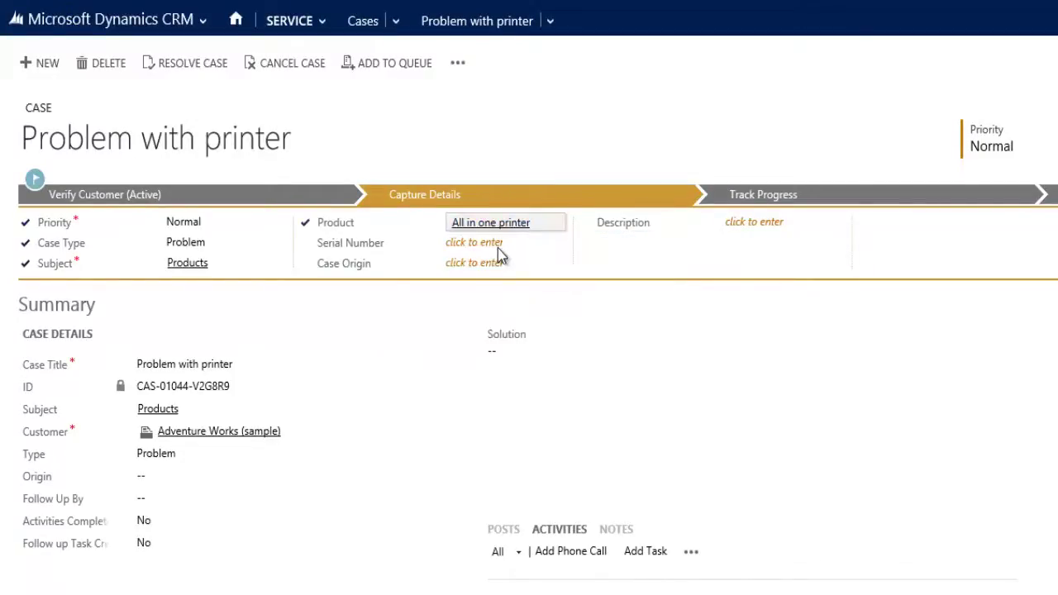
pyautogui.click(499, 244)
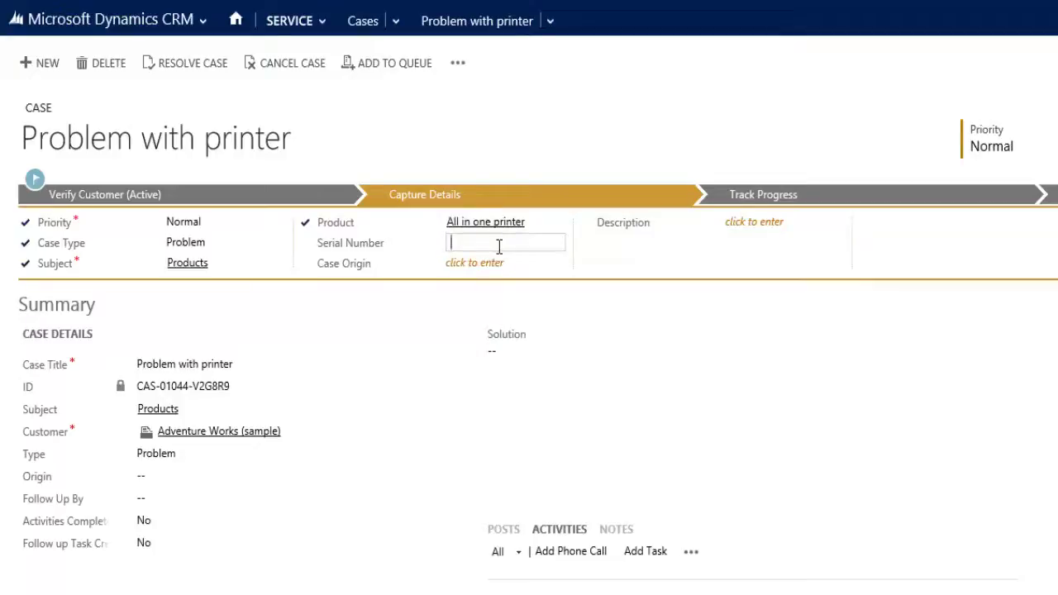
pyautogui.write('123456')
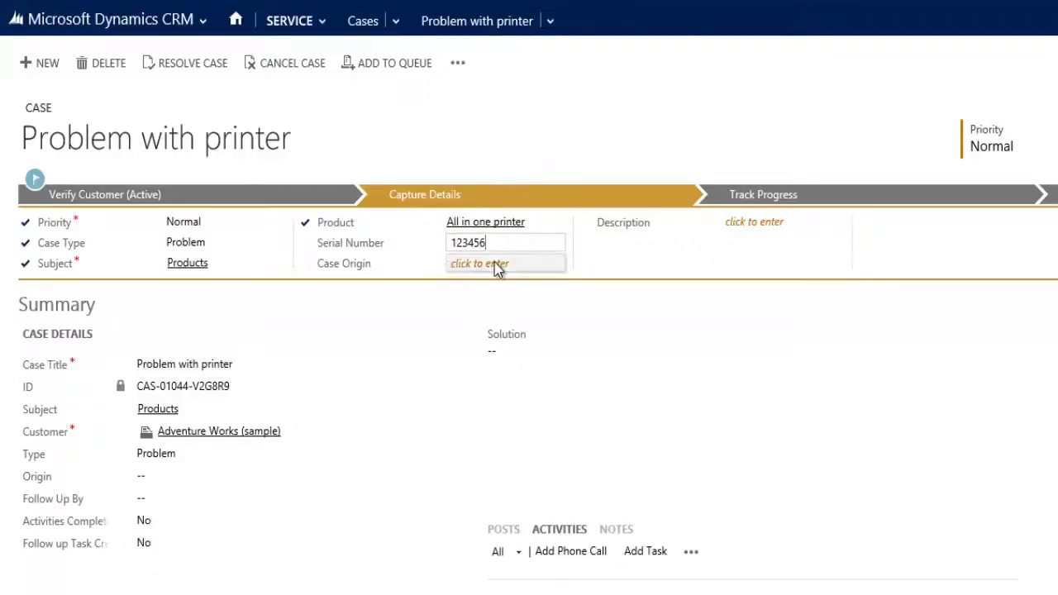
# - Set Case Origin to Phone and the description to 'Issue with printer staying offline'
pyautogui.click(496, 265)
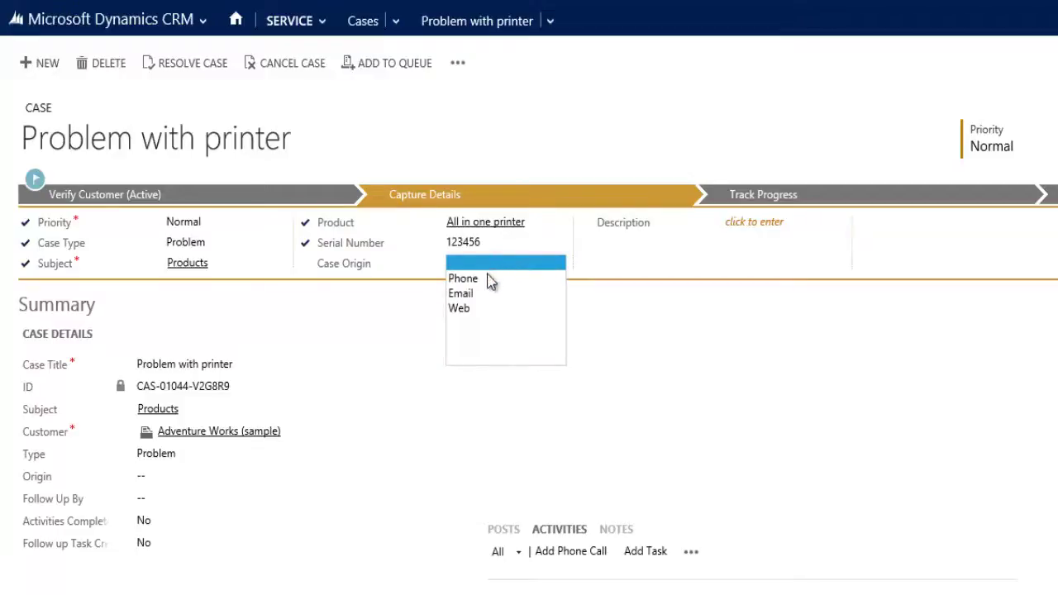
pyautogui.click(464, 279)
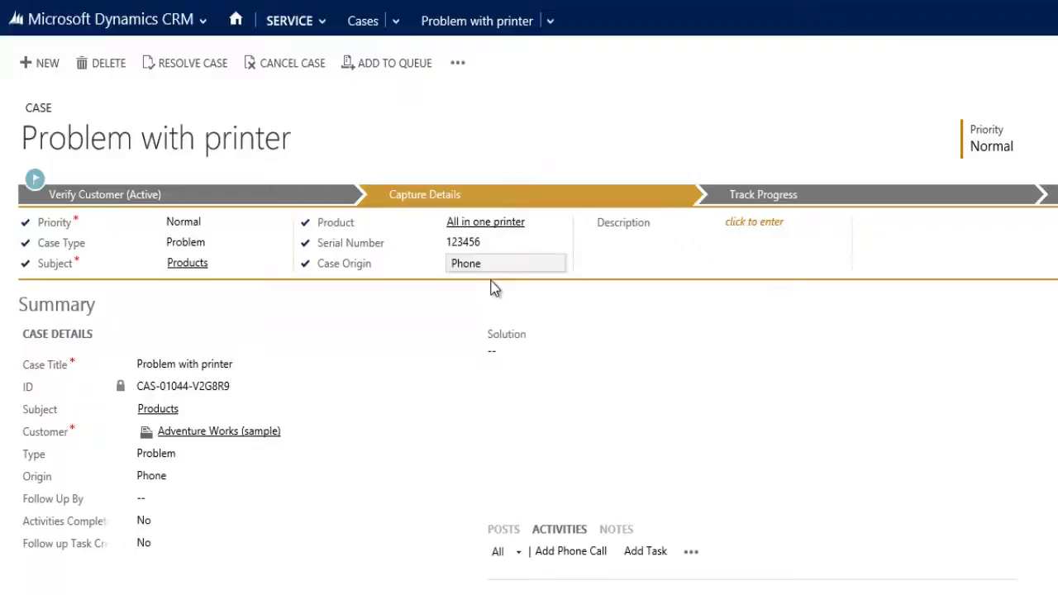
pyautogui.click(745, 227)
pyautogui.write('Issue with pr')
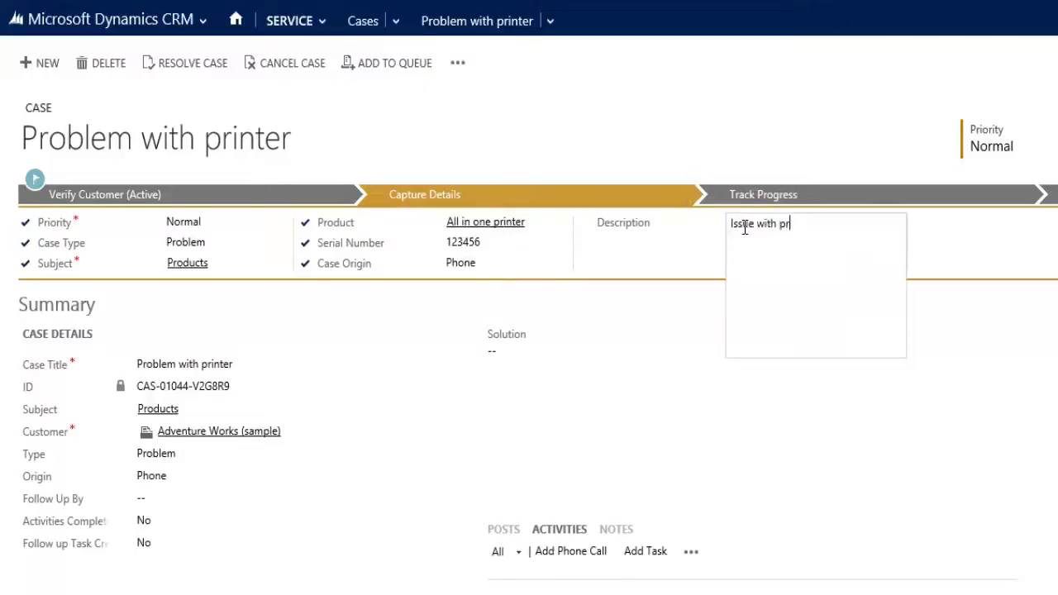
pyautogui.write('inter staying offline')
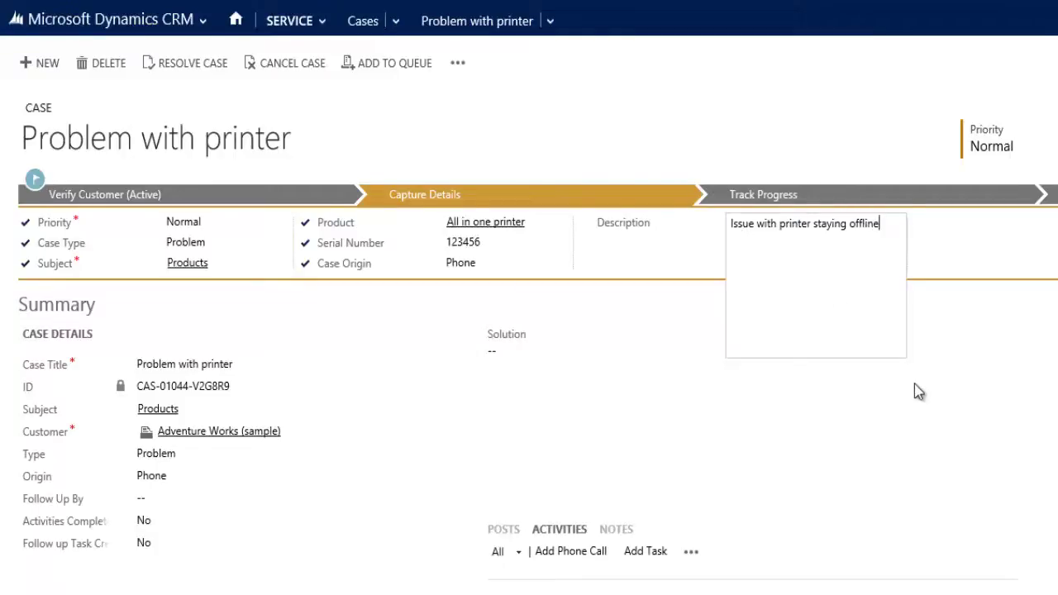
pyautogui.click(914, 384)
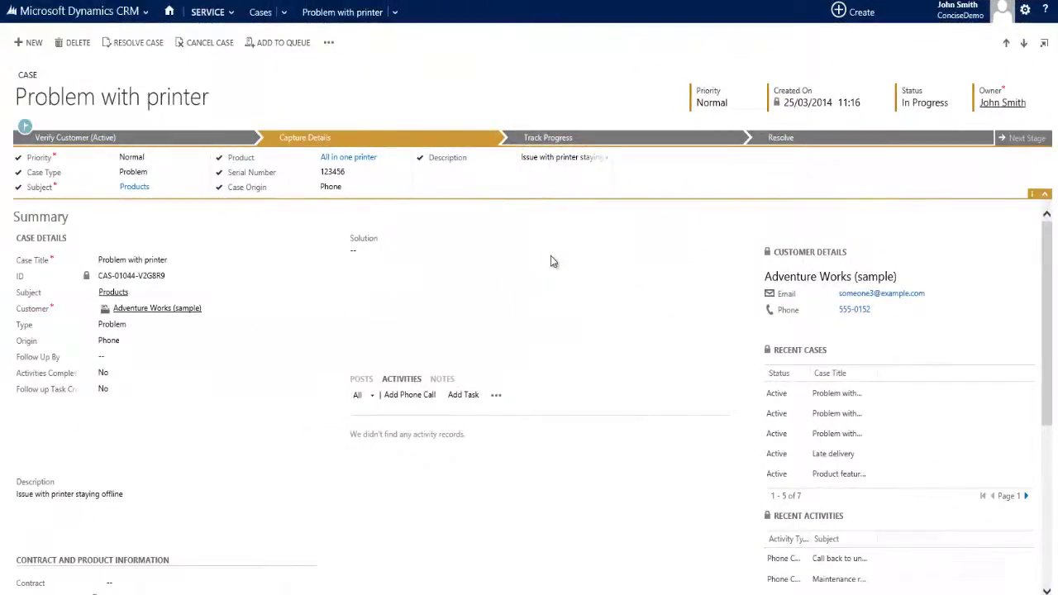
# - In Track Progress, set Follow Up By to 25/03/2014, mark all activities complete, then advance to Resolve
pyautogui.click(557, 154)
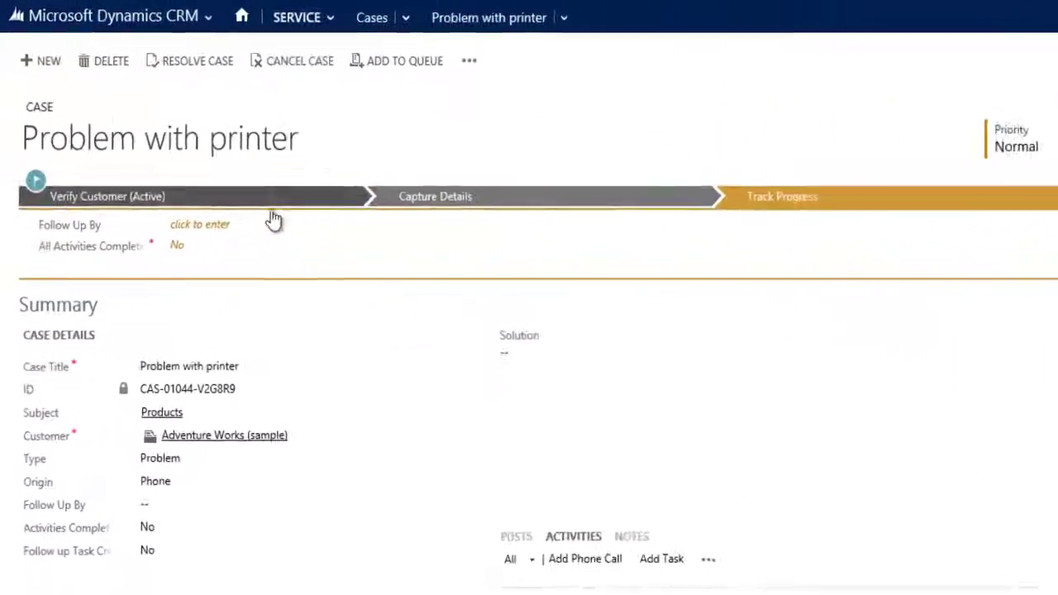
pyautogui.click(207, 224)
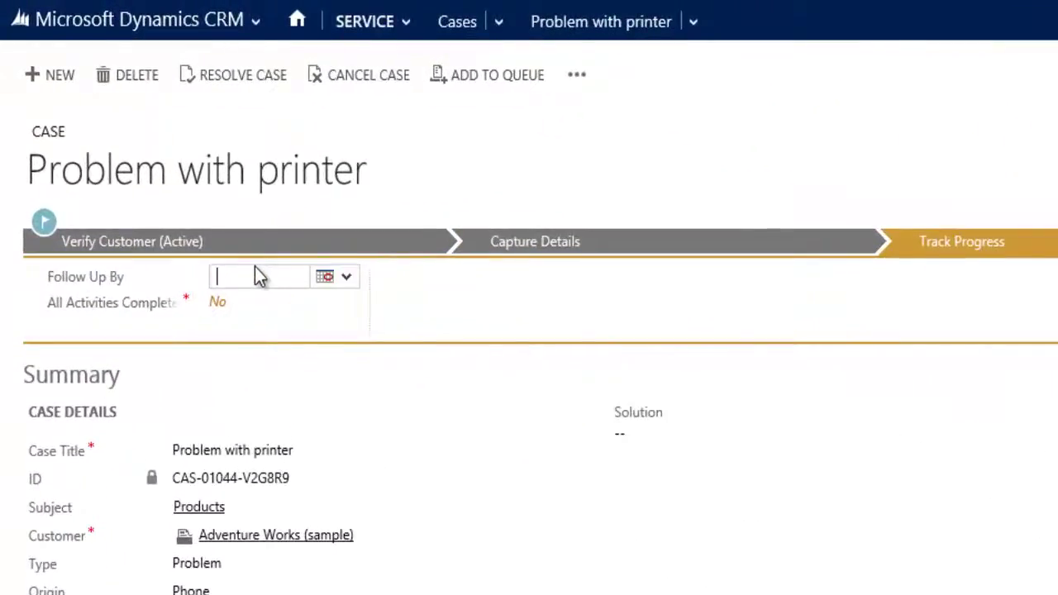
pyautogui.click(327, 279)
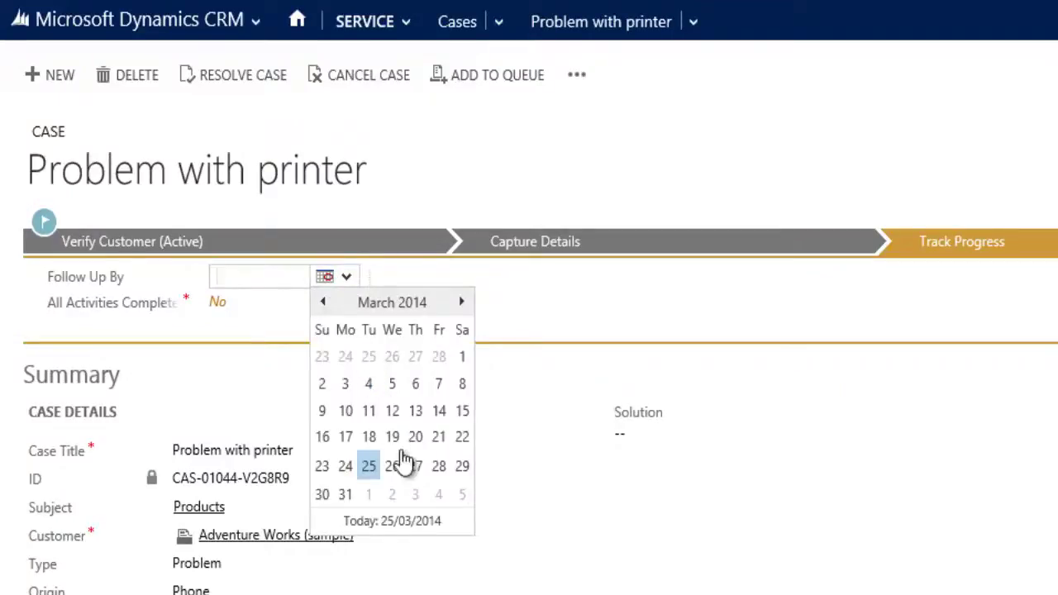
pyautogui.click(368, 468)
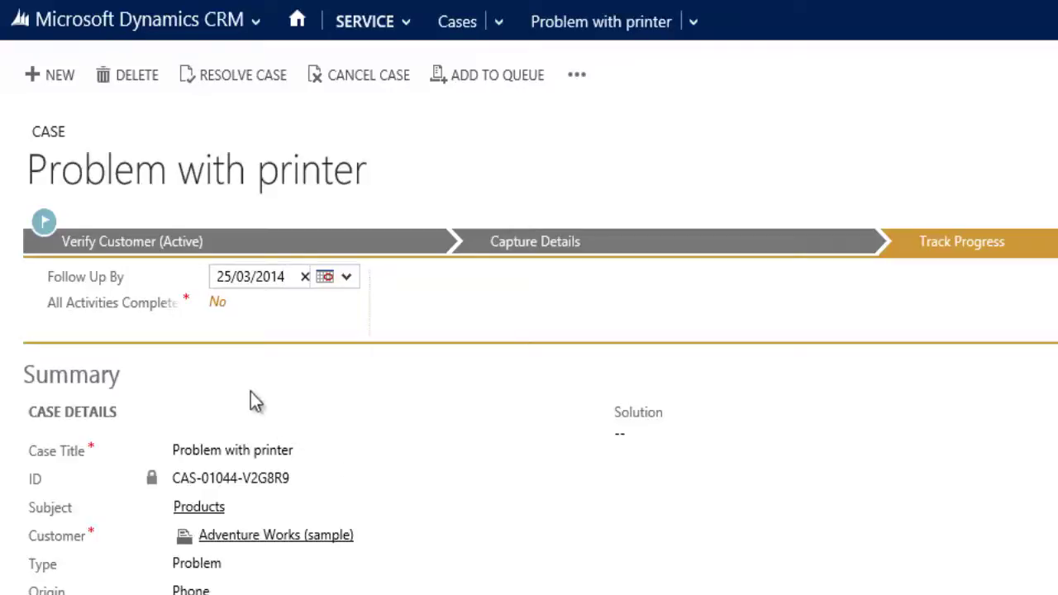
pyautogui.click(222, 303)
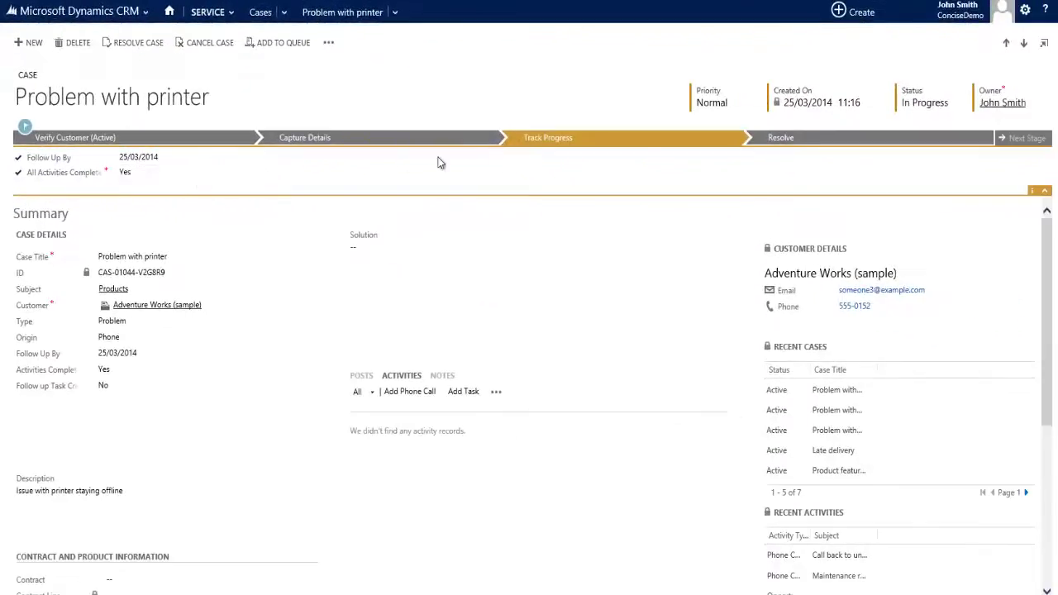
pyautogui.click(786, 141)
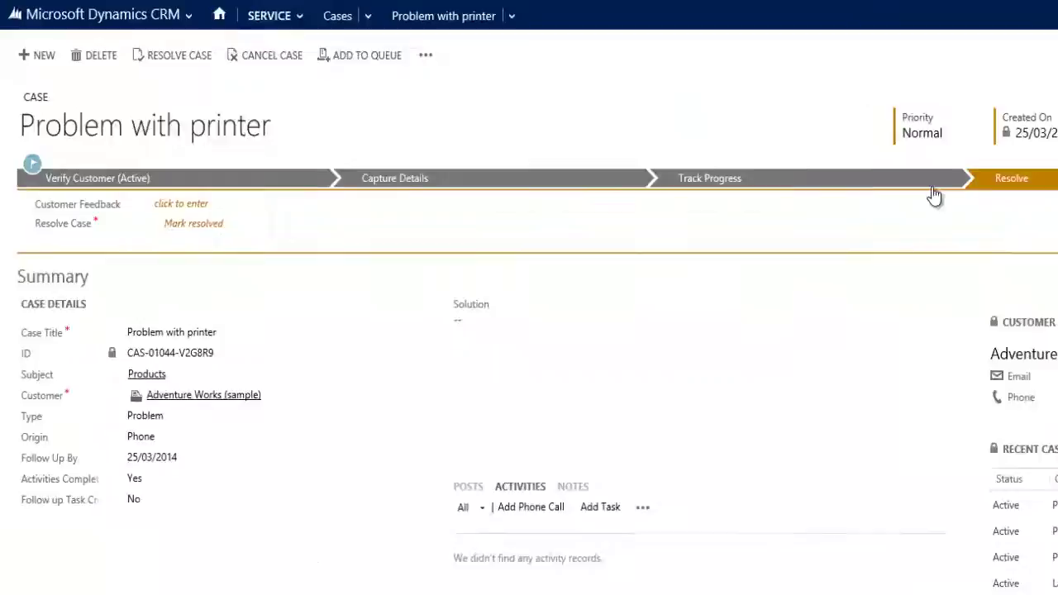
# - Set Customer Feedback to Very Satisfied
pyautogui.click(257, 301)
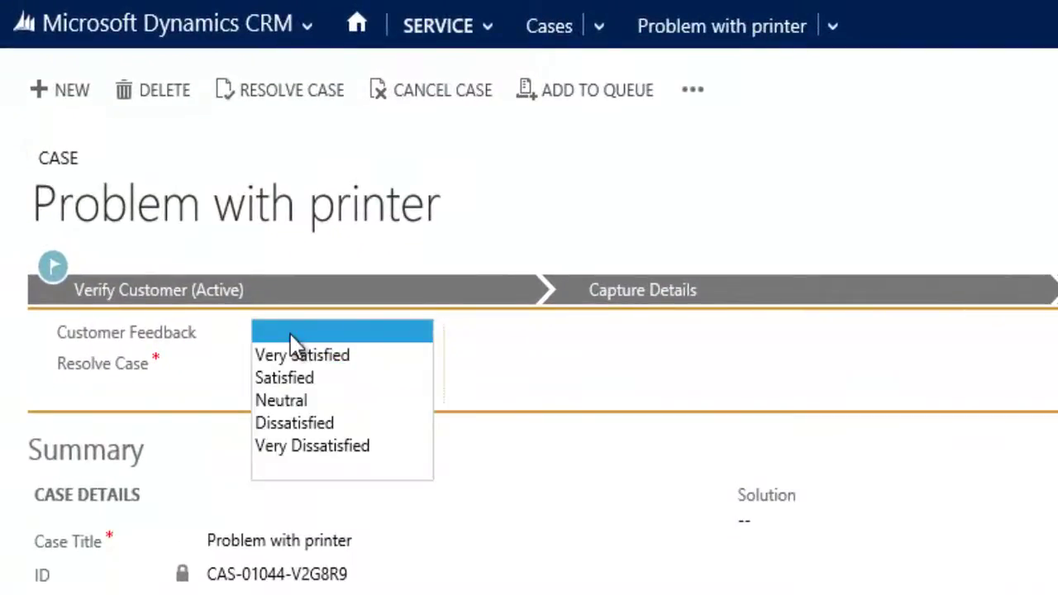
pyautogui.click(305, 356)
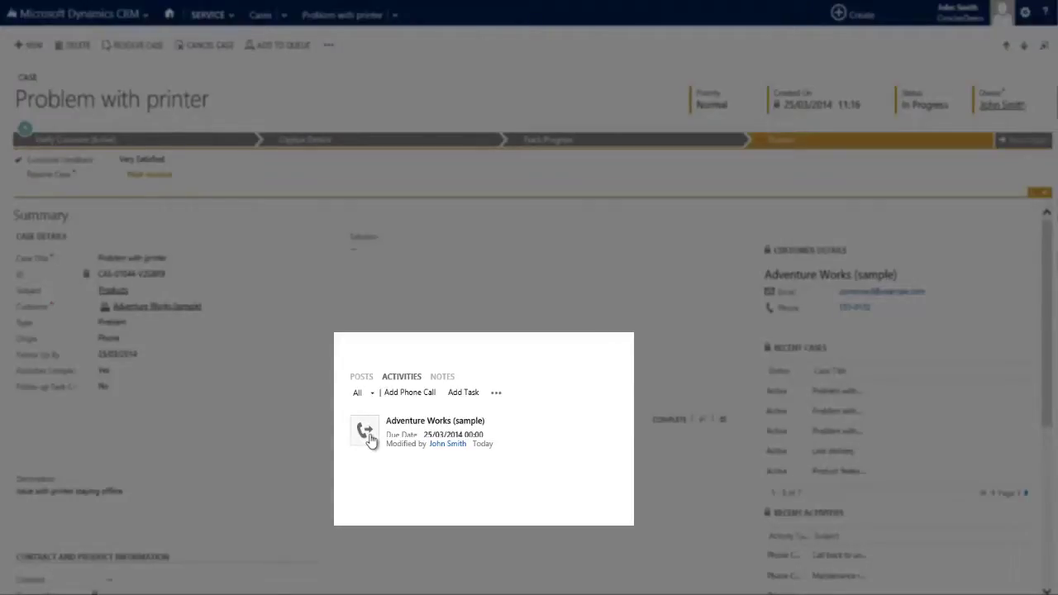
# - Complete the follow-up phone call, then resolve with 1 hour billable and resolution 'Updated printer driver'
pyautogui.click(368, 433)
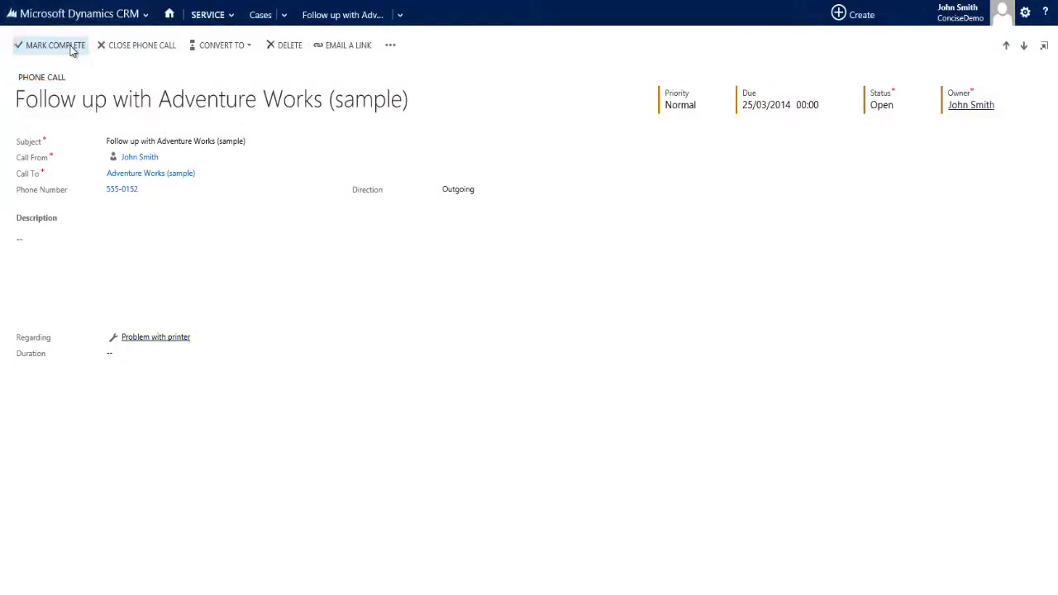
pyautogui.click(72, 49)
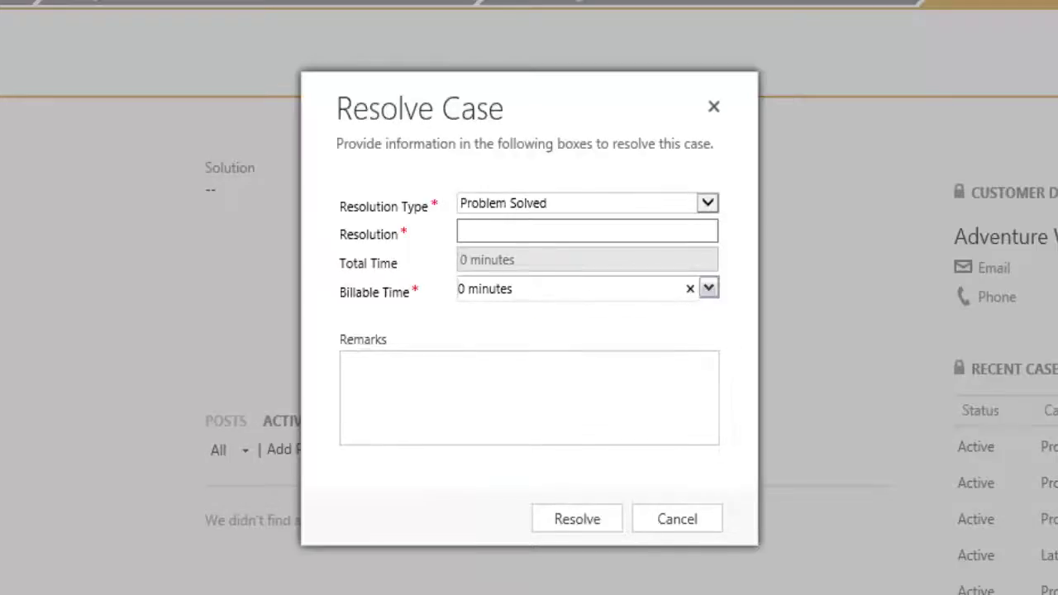
pyautogui.click(709, 288)
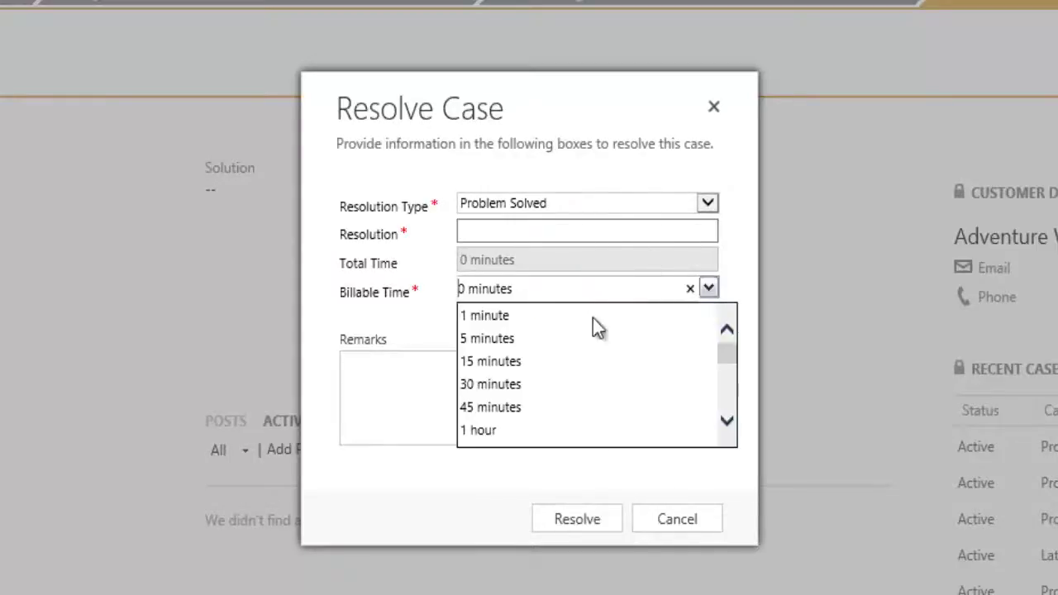
pyautogui.click(493, 433)
pyautogui.click(502, 234)
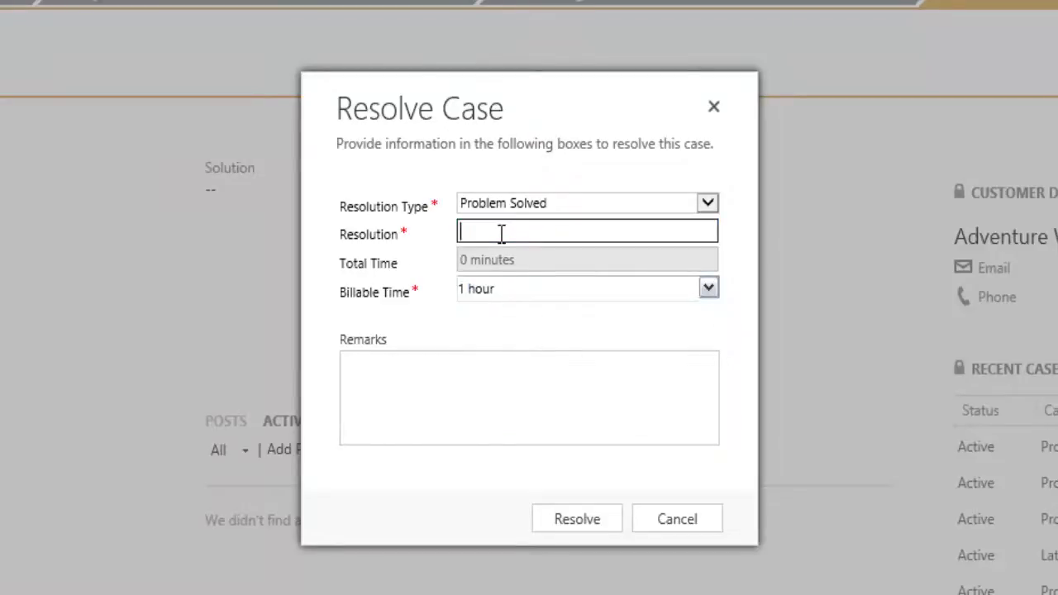
pyautogui.write('Updated printer driver')
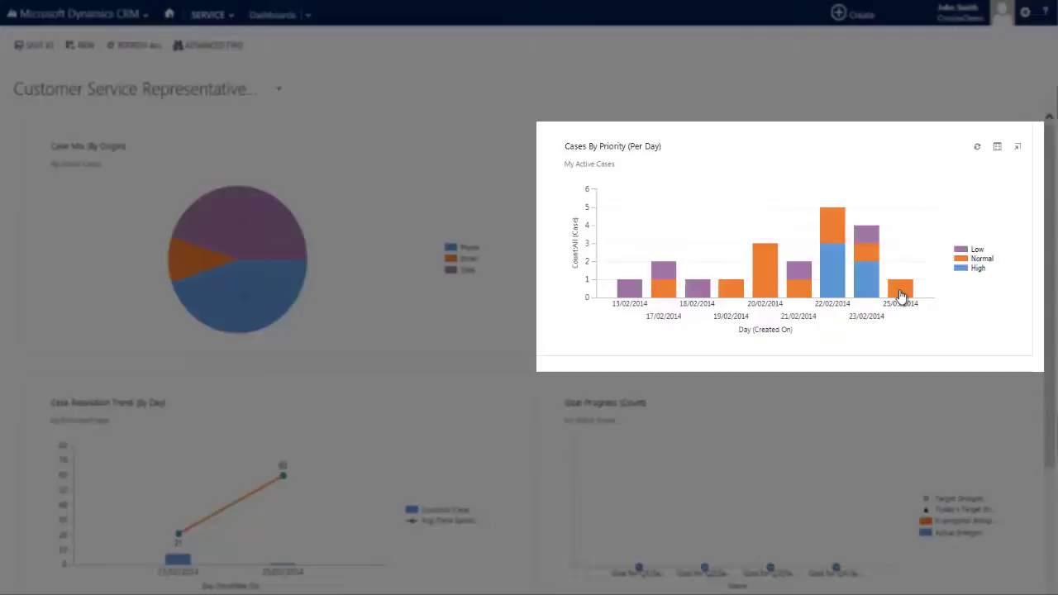
# - View the records behind Cases By Priority and drill into the 25/03/2014 bar
pyautogui.click(997, 151)
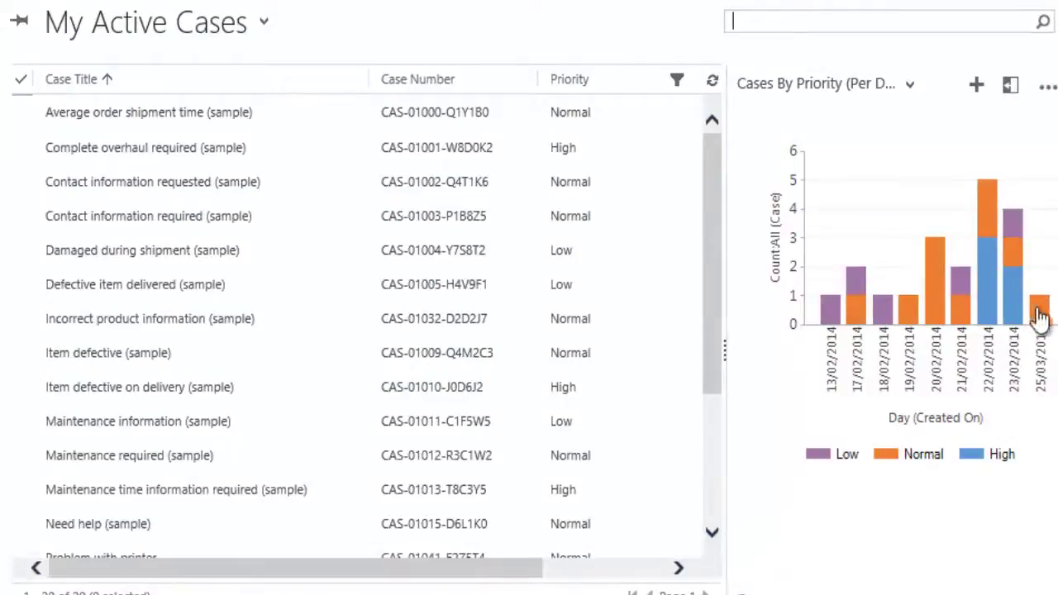
pyautogui.click(1038, 312)
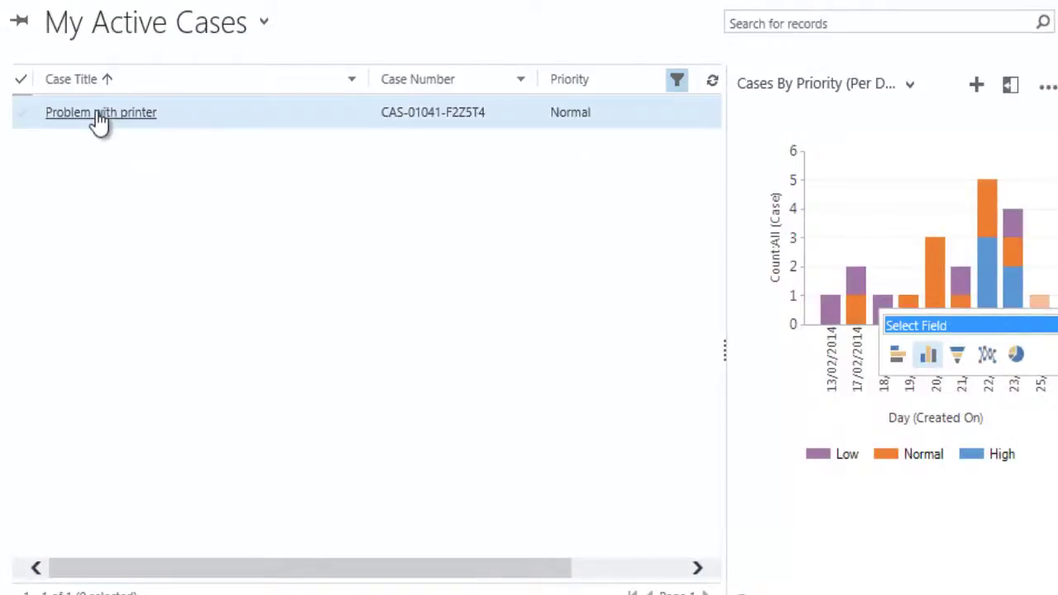